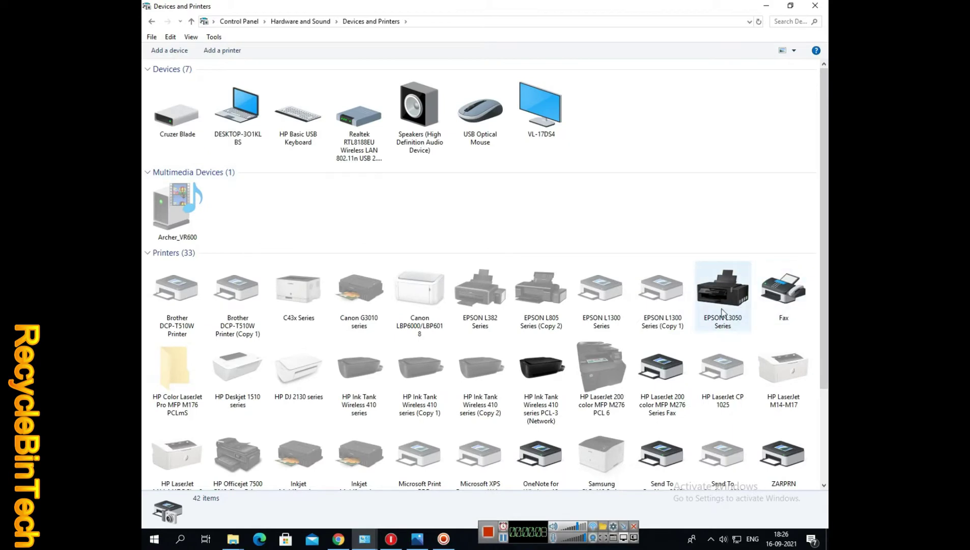
# Open the printing preferences of the EPSON L3050 Series printer and show its maintenance tools.
pyautogui.click(720, 296)
pyautogui.rightClick(720, 296)
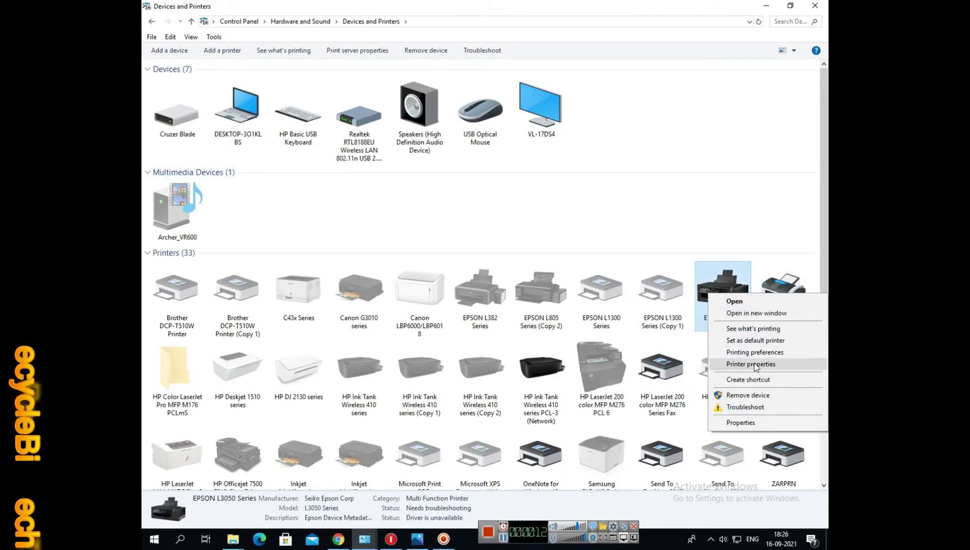
pyautogui.click(743, 352)
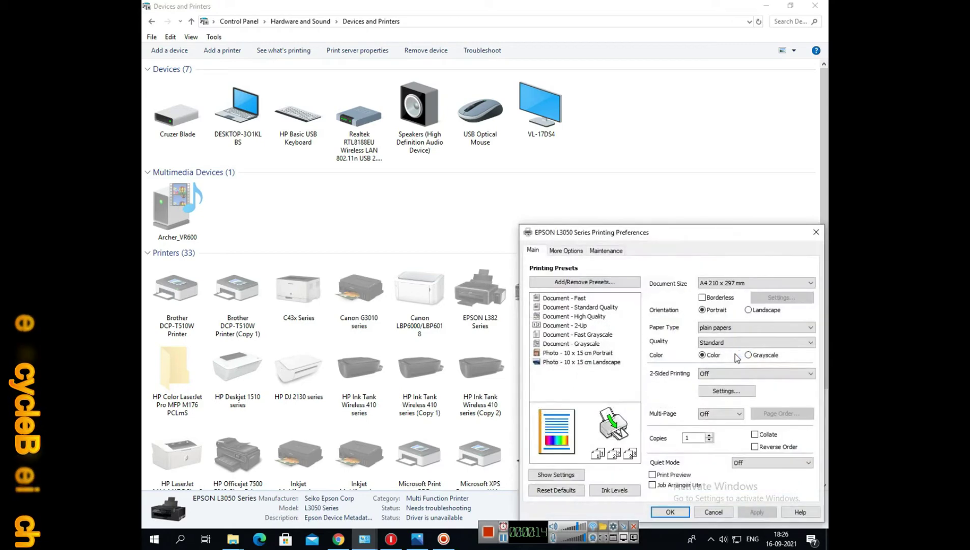
pyautogui.moveTo(638, 238); pyautogui.dragTo(444, 103)
pyautogui.click(420, 117)
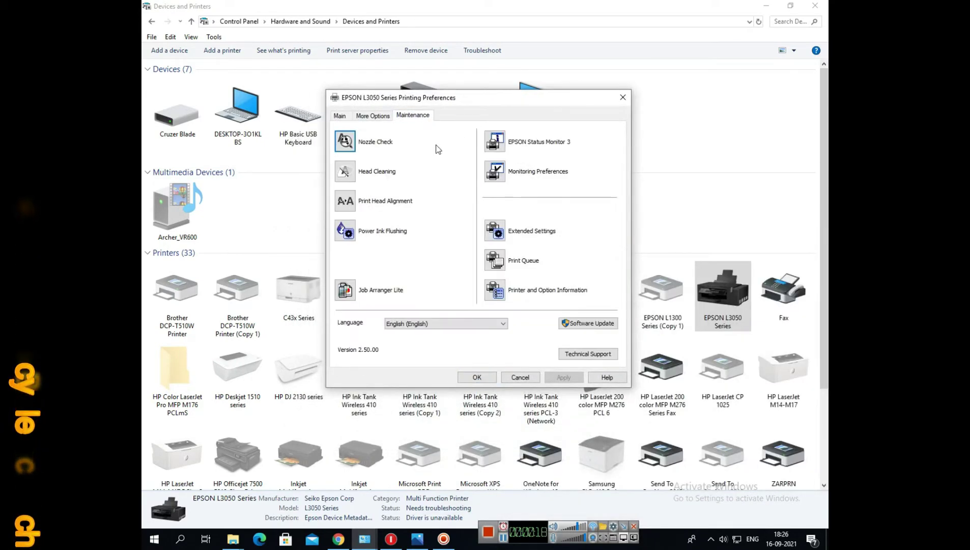
# Print a nozzle check pattern on the EPSON L3050 and try to run a head cleaning.
pyautogui.click(343, 141)
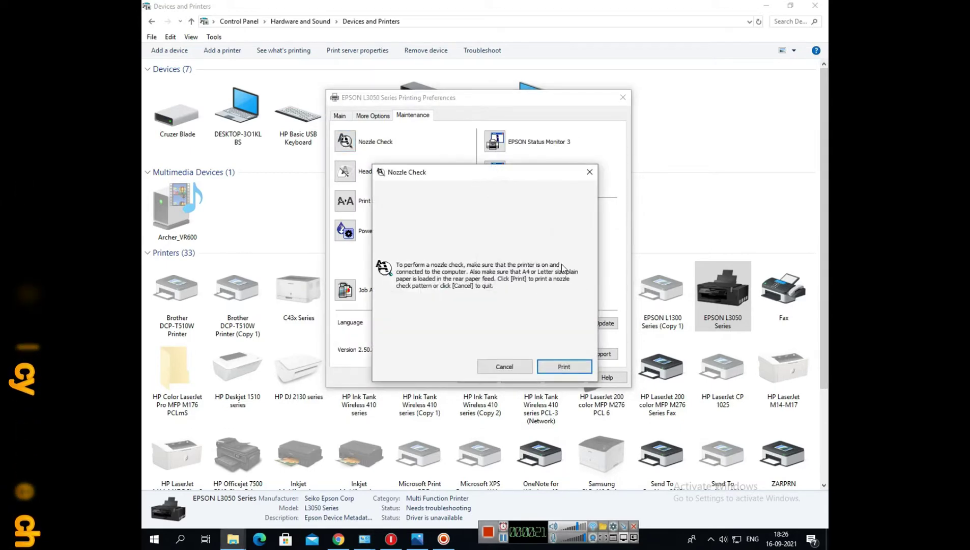
pyautogui.click(572, 368)
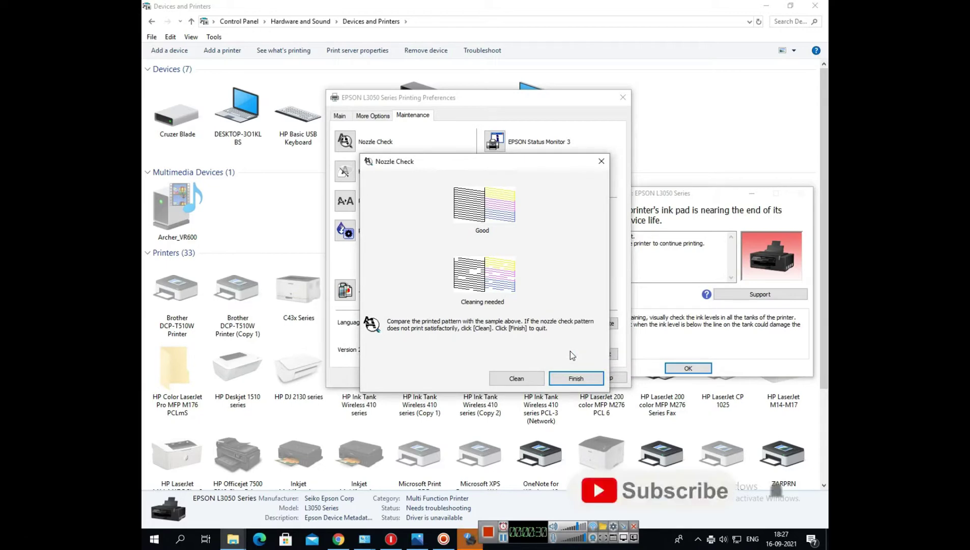
pyautogui.click(510, 378)
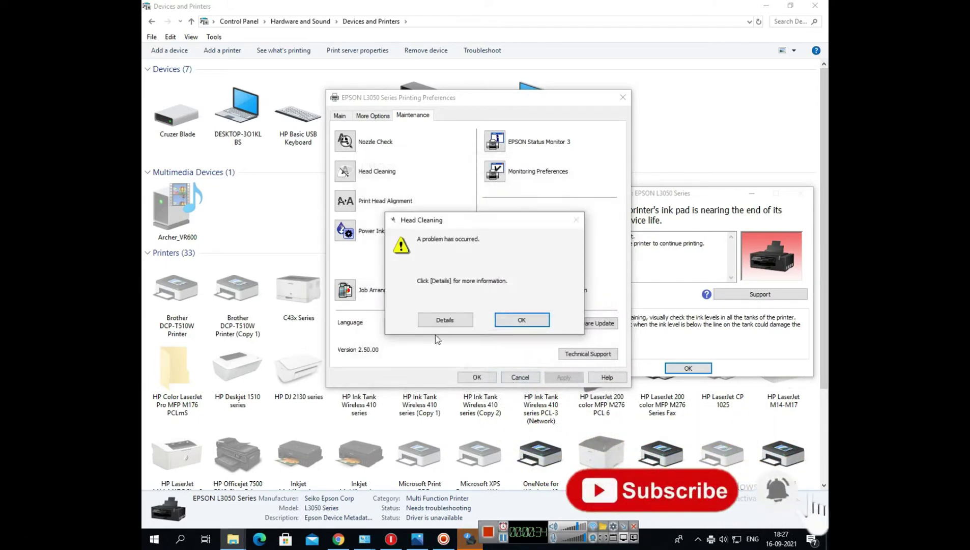
pyautogui.click(522, 321)
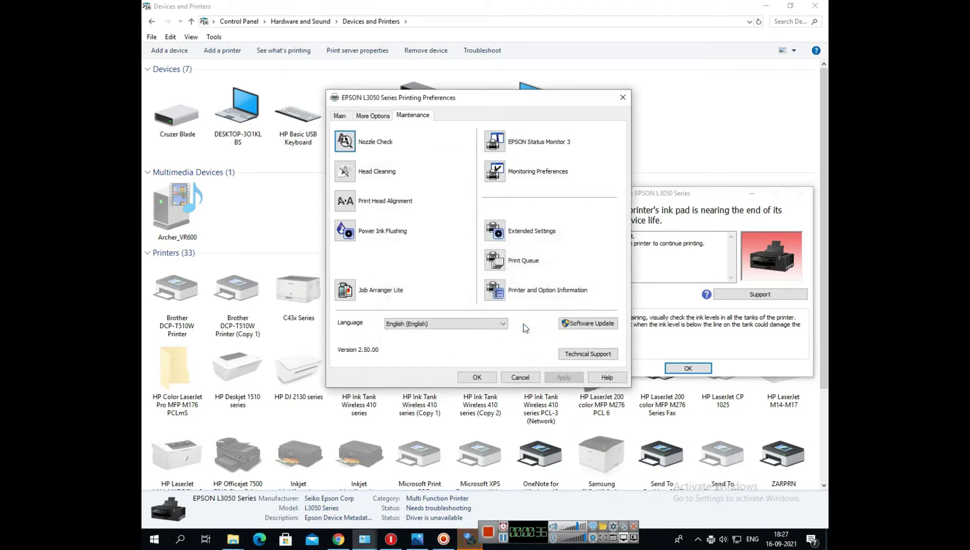
pyautogui.click(343, 180)
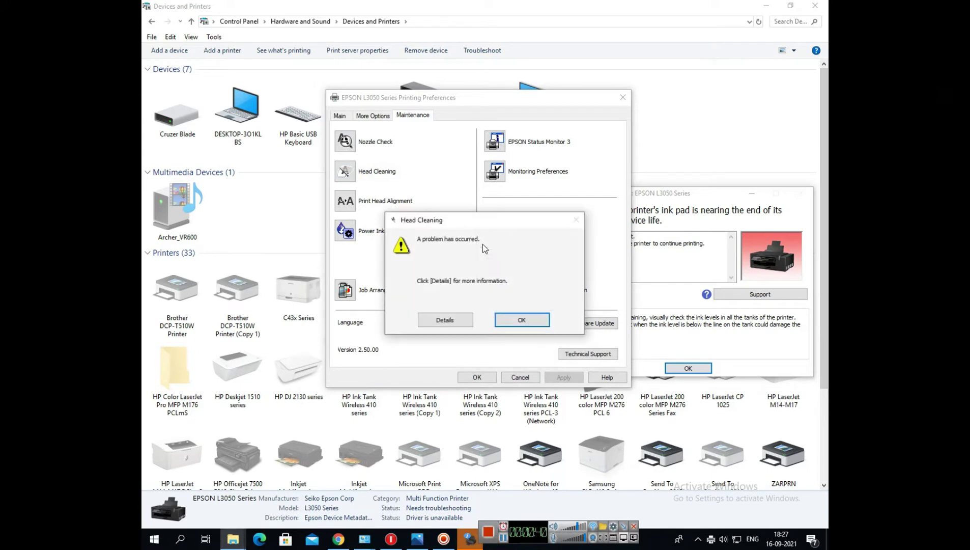
pyautogui.click(523, 321)
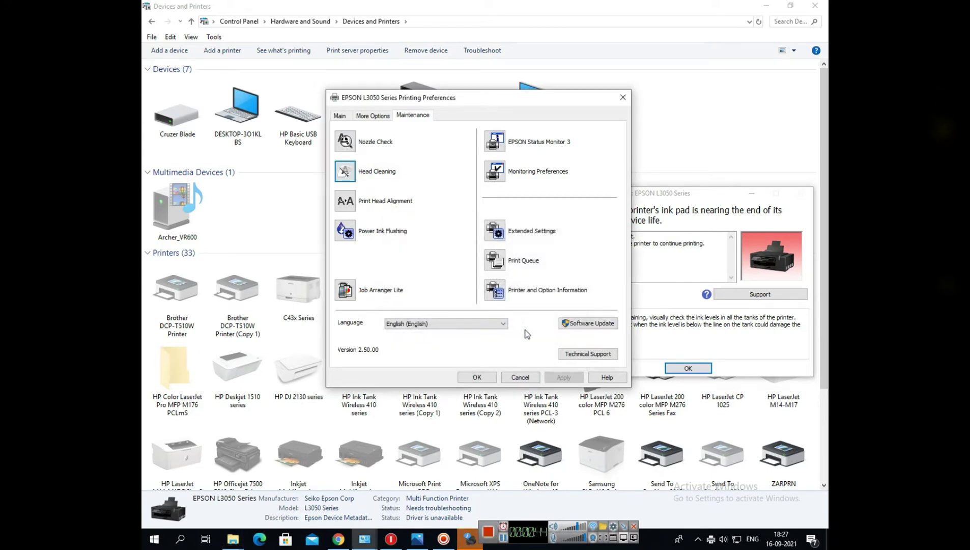
# Read the printer message in EPSON Status Monitor 3 and dismiss it.
pyautogui.click(471, 542)
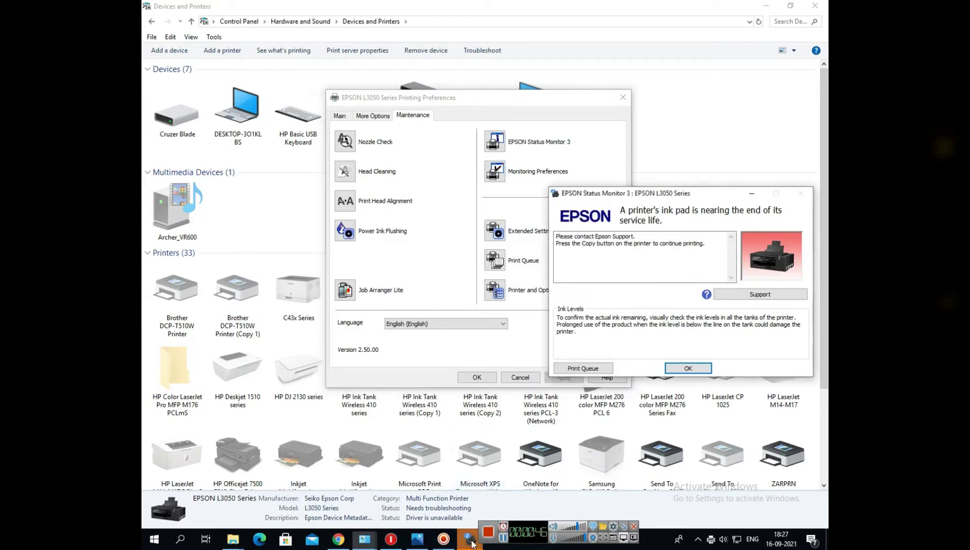
pyautogui.moveTo(555, 238); pyautogui.dragTo(720, 253)
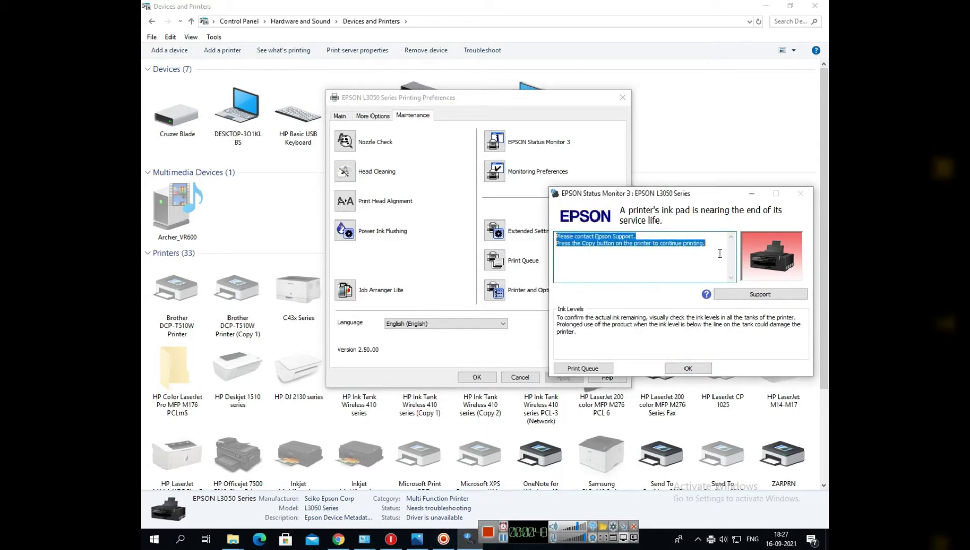
pyautogui.click(687, 368)
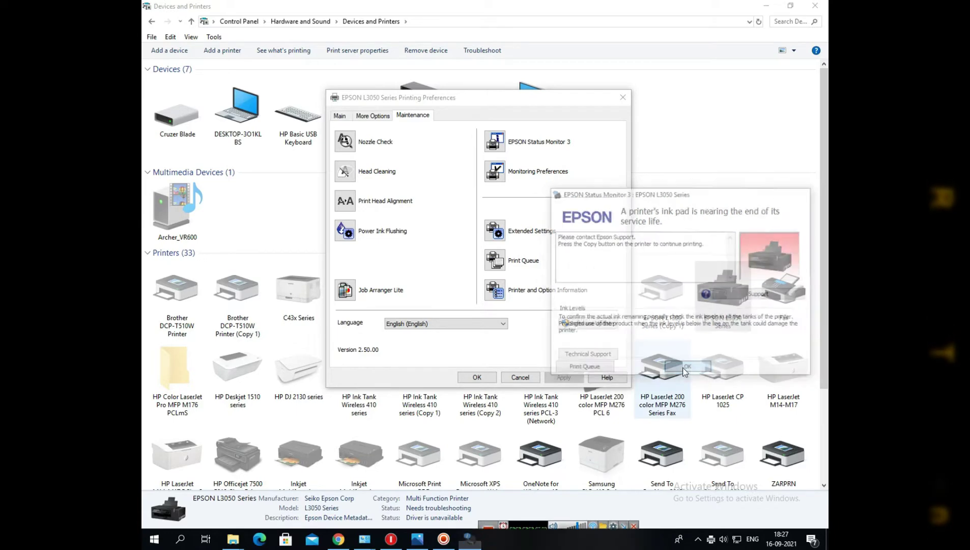
# Minimize Devices and Printers, launch WIC Reset Utility and start resetting the waste counters of the Epson L3050.
pyautogui.click(767, 7)
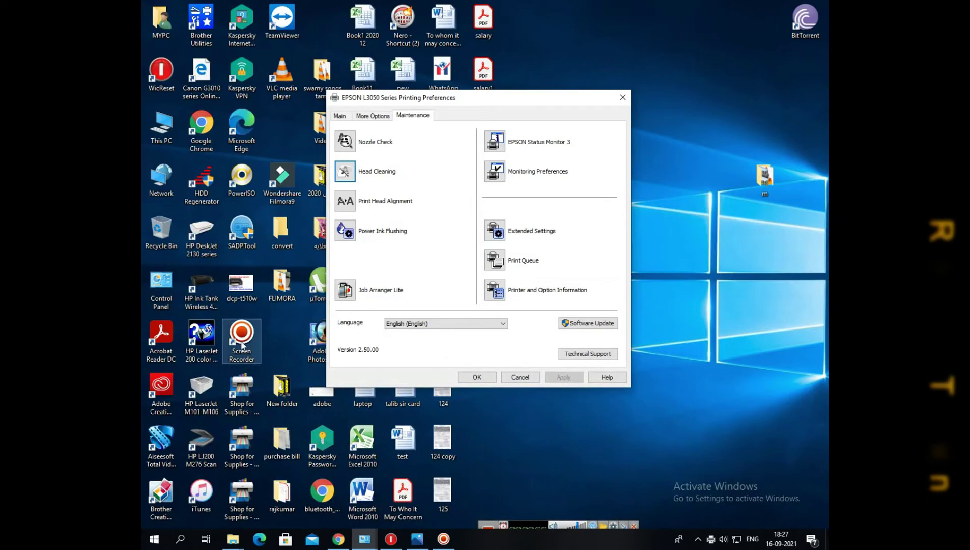
pyautogui.doubleClick(162, 74)
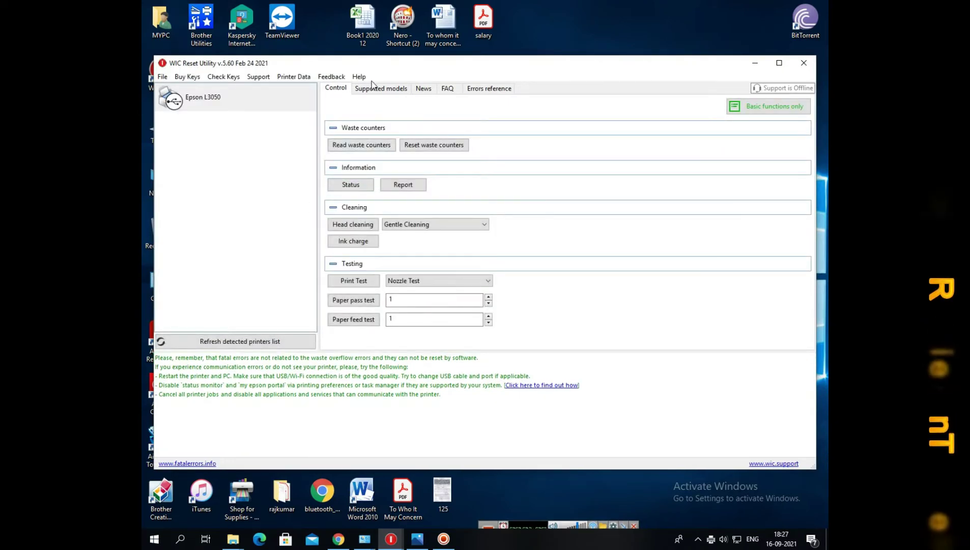
pyautogui.click(207, 102)
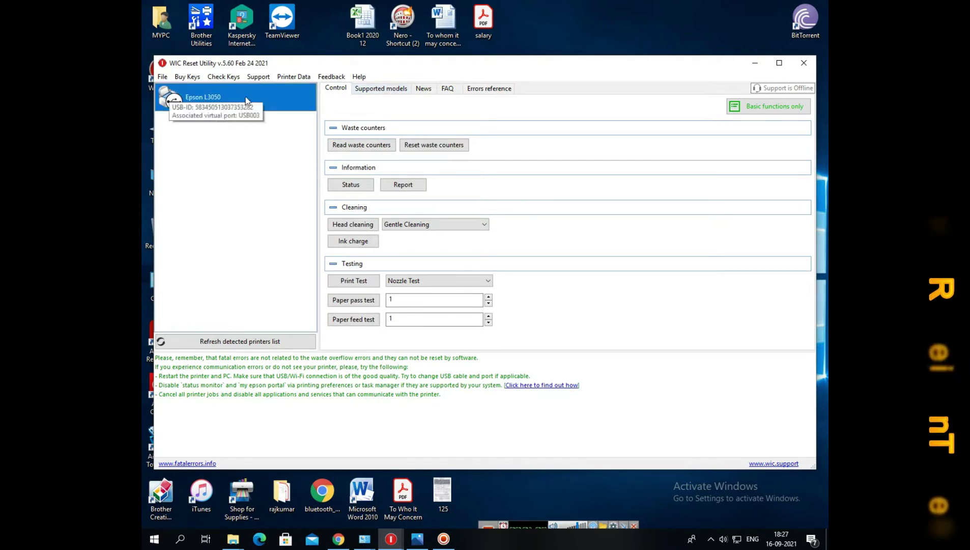
pyautogui.click(429, 147)
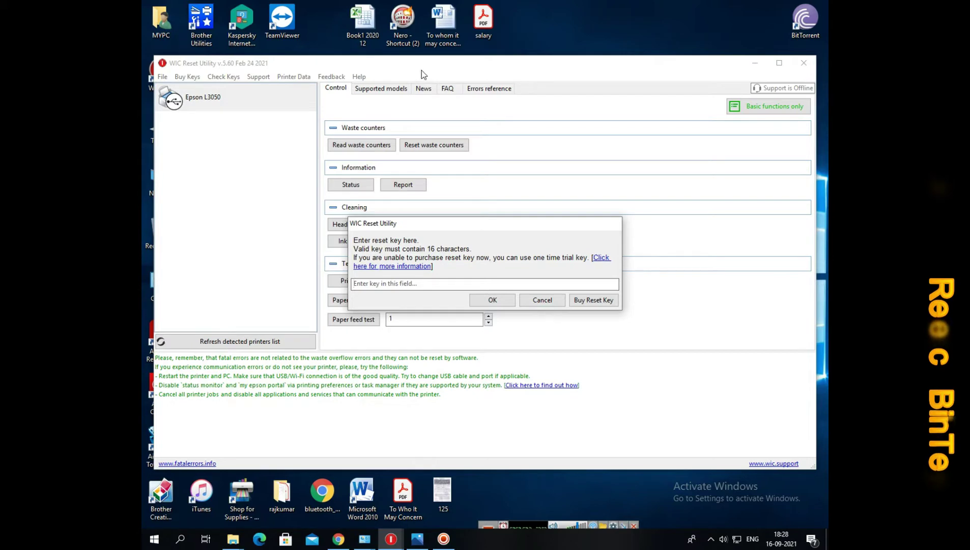
pyautogui.click(154, 540)
pyautogui.click(150, 490)
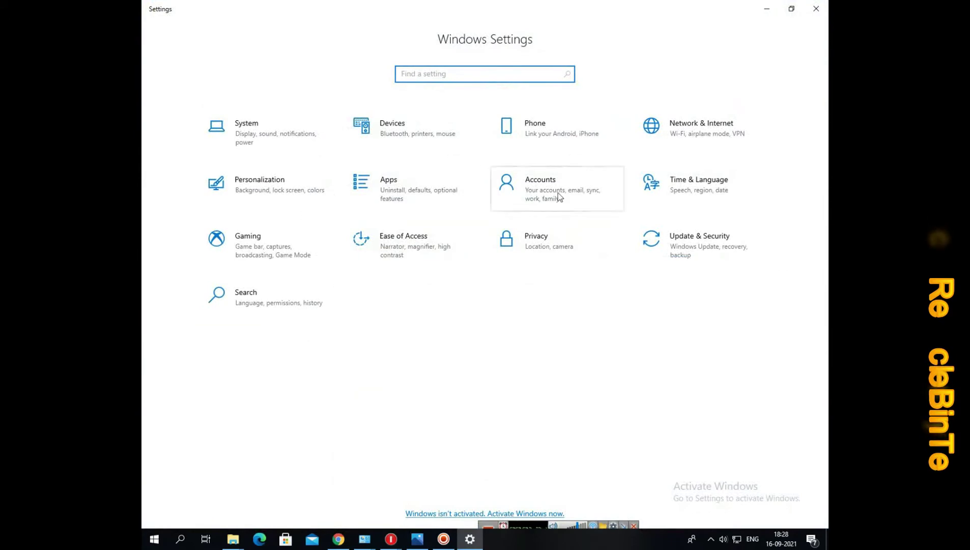
pyautogui.click(718, 194)
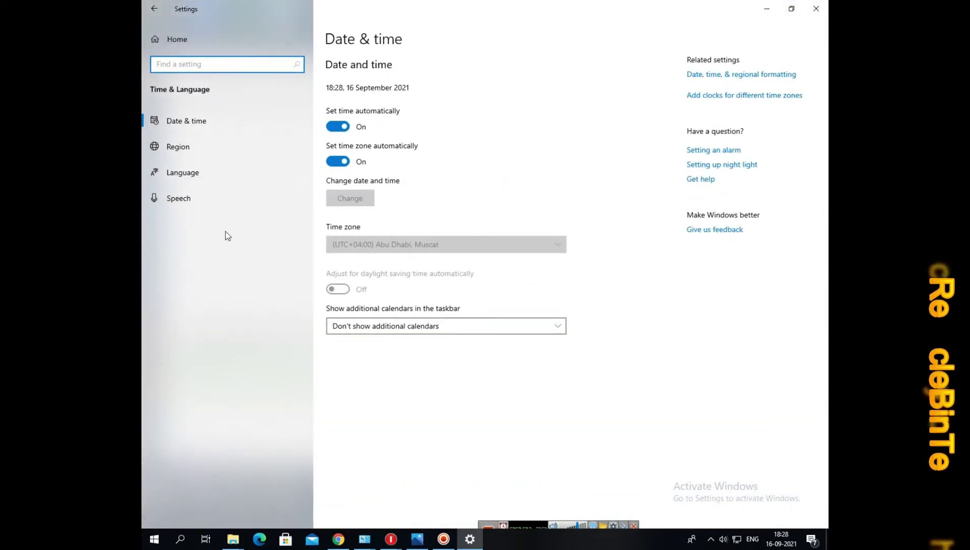
pyautogui.click(202, 128)
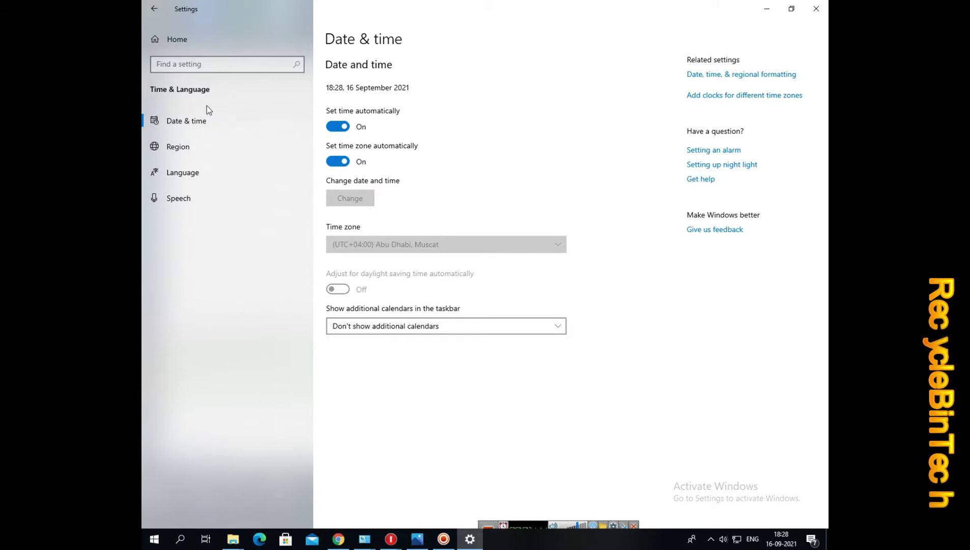
pyautogui.click(339, 128)
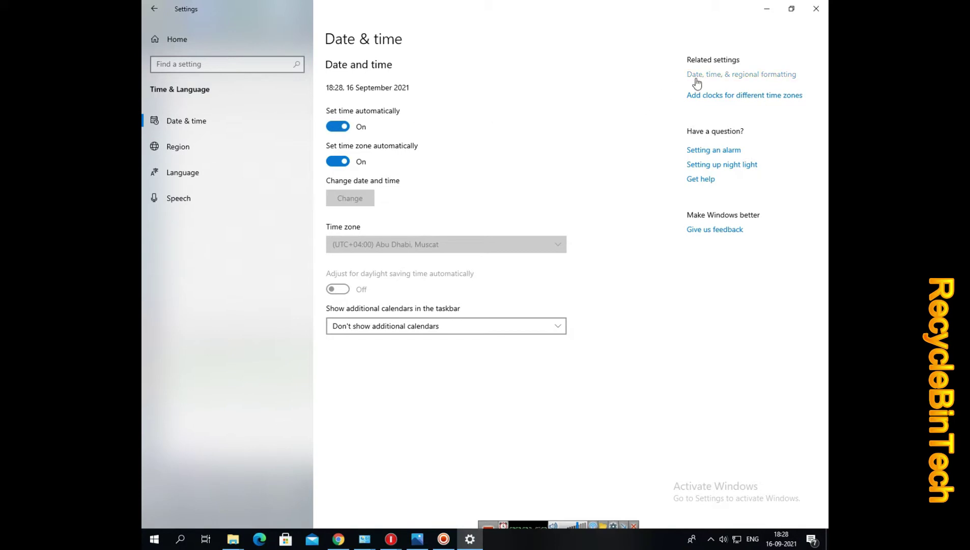
pyautogui.click(147, 124)
pyautogui.click(334, 161)
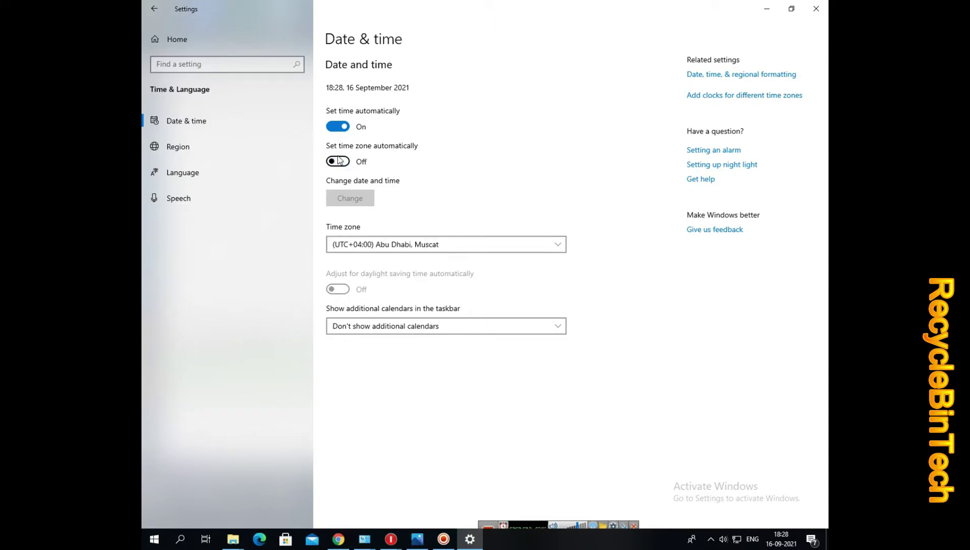
pyautogui.click(332, 127)
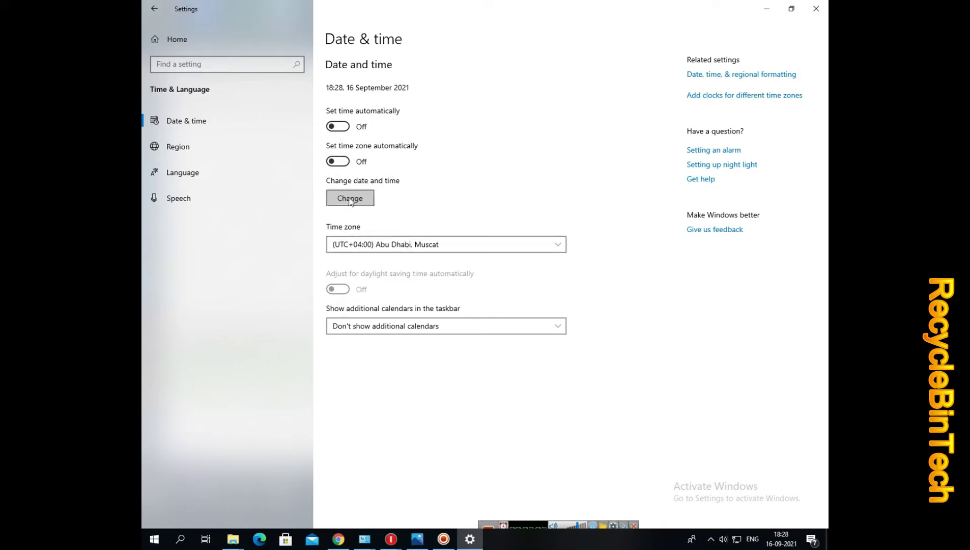
pyautogui.click(335, 128)
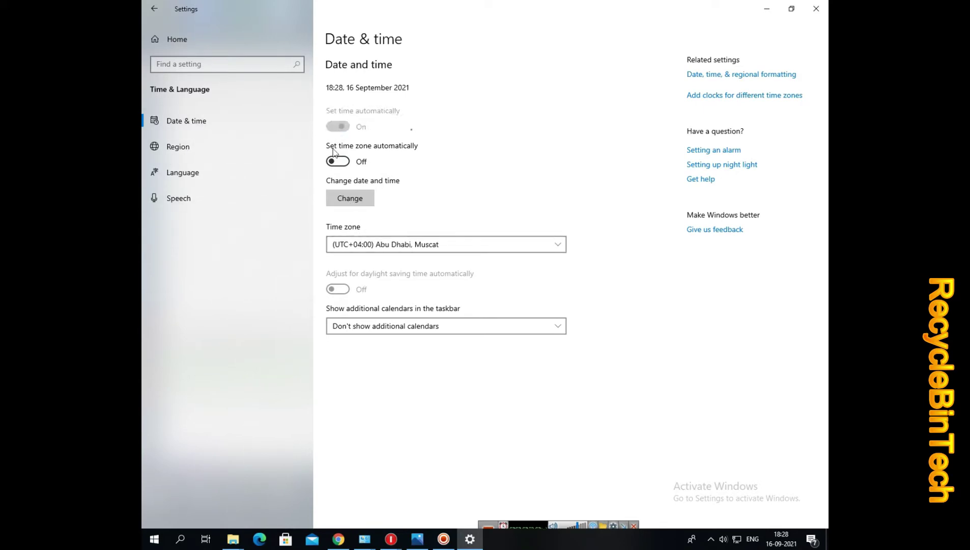
pyautogui.click(339, 161)
pyautogui.click(813, 6)
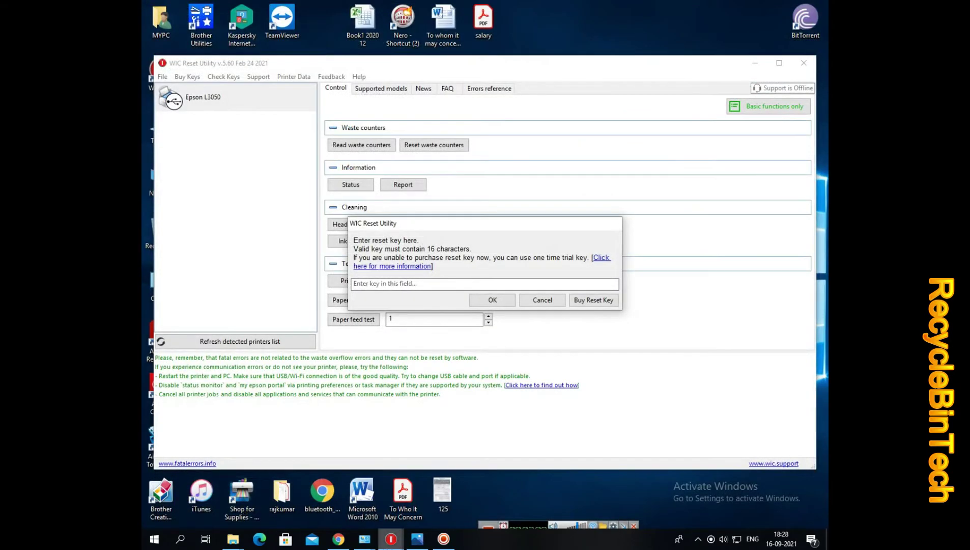
# Switch to the Control Panel window and open the Date and Time dialog from the Clock and Region category.
pyautogui.moveTo(391, 538)
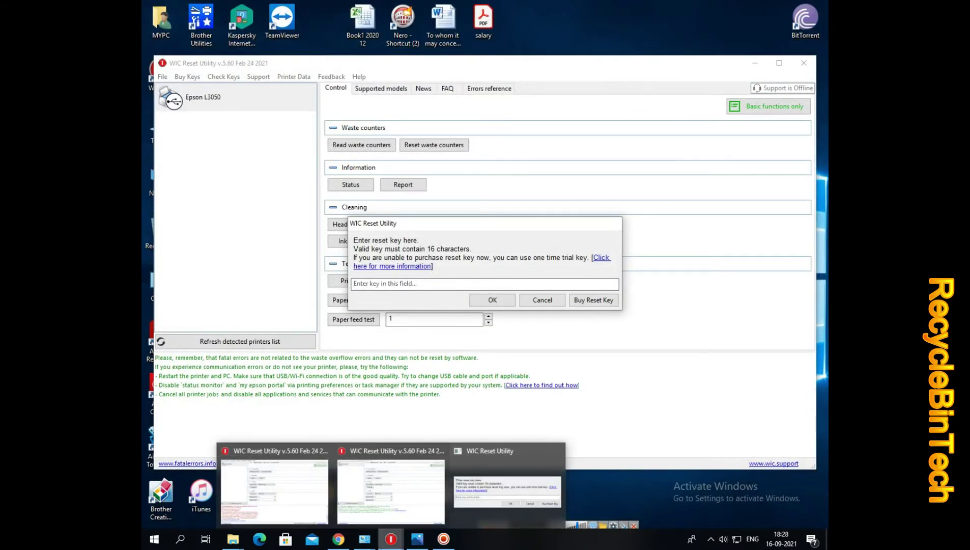
pyautogui.moveTo(359, 544)
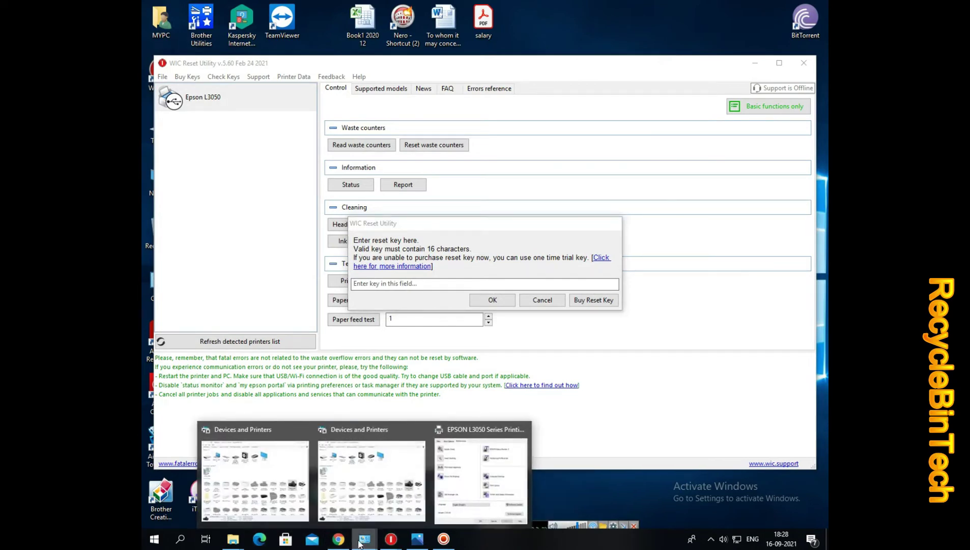
pyautogui.click(265, 474)
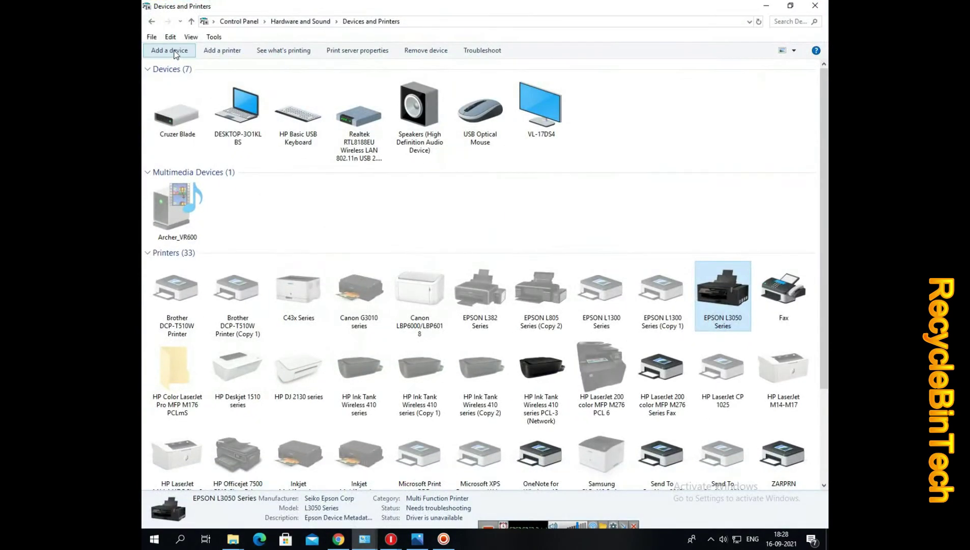
pyautogui.click(152, 23)
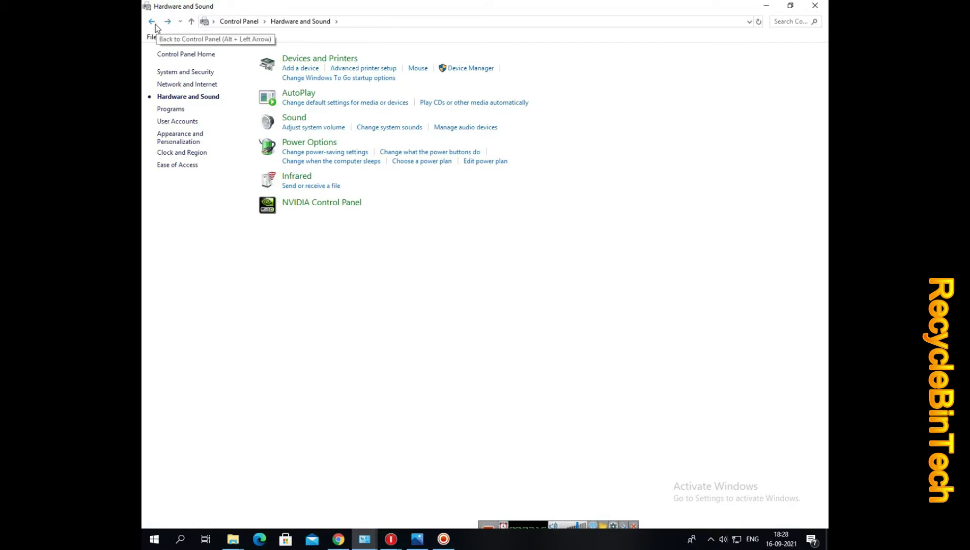
pyautogui.click(154, 22)
pyautogui.click(569, 149)
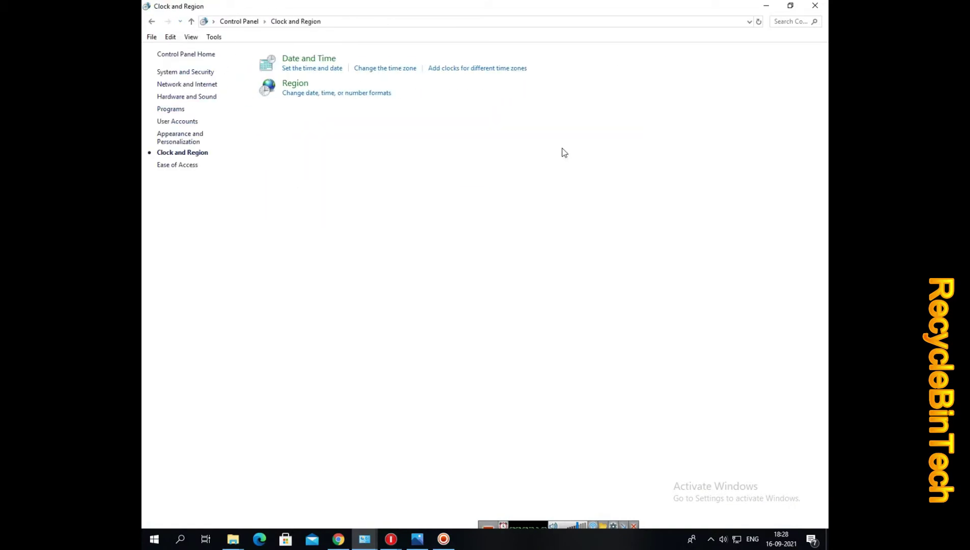
pyautogui.click(289, 60)
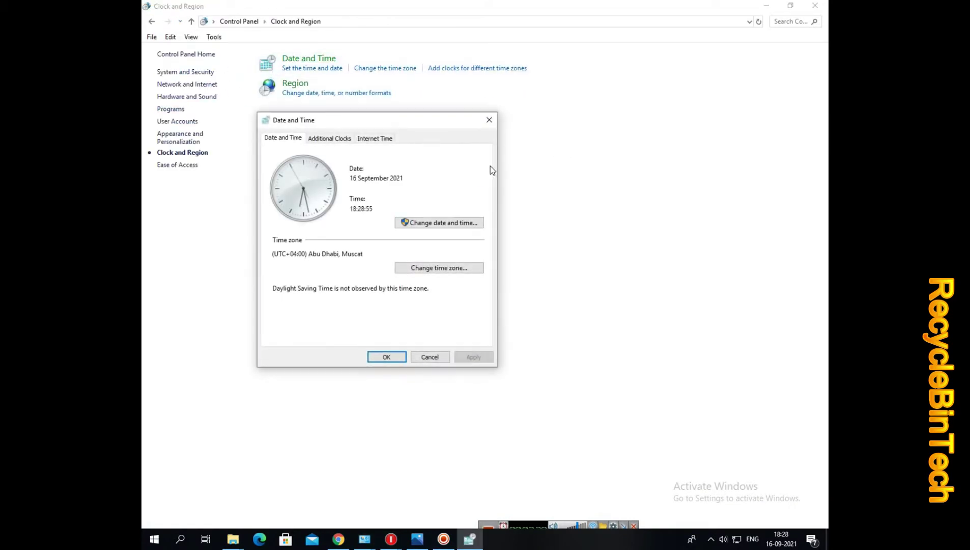
# Set the system date to 1 August 2021 and close the Date and Time dialog.
pyautogui.click(427, 222)
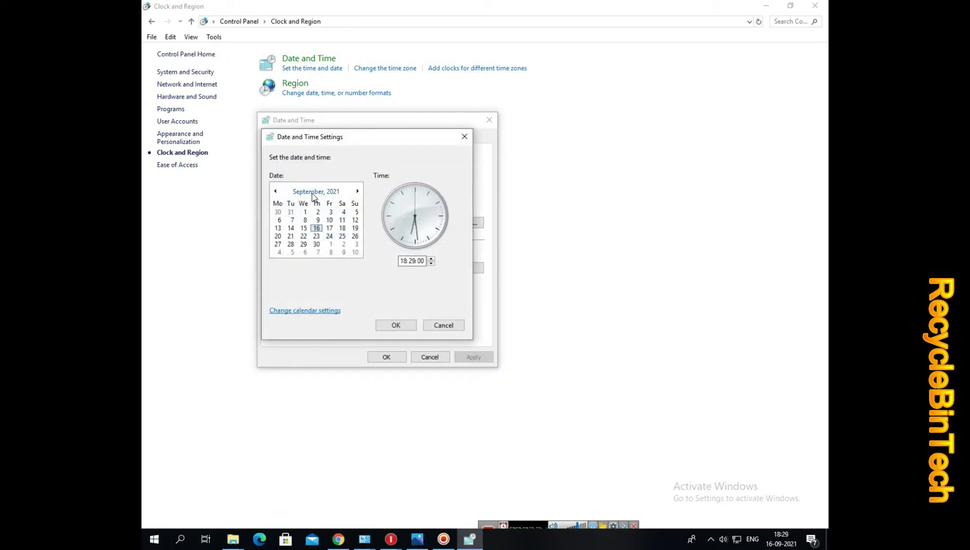
pyautogui.click(275, 191)
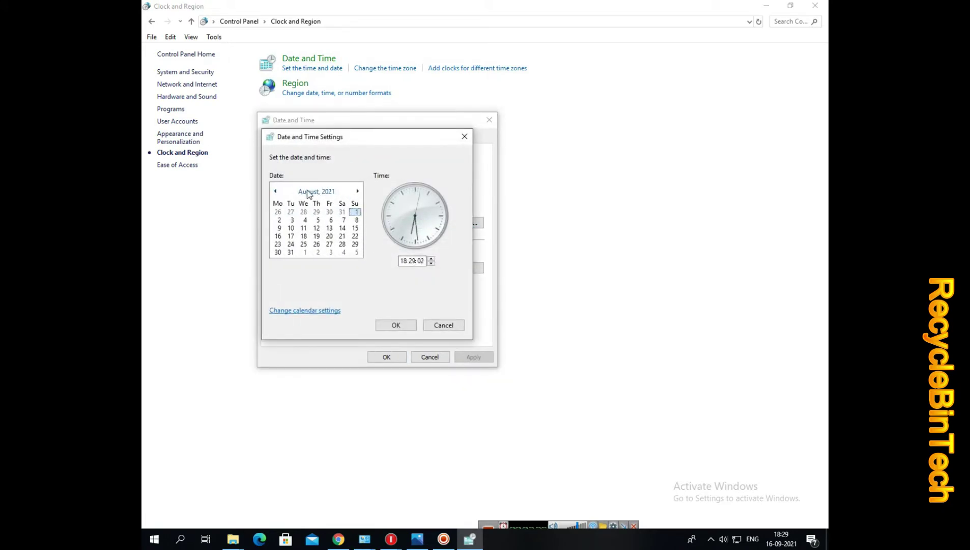
pyautogui.click(396, 326)
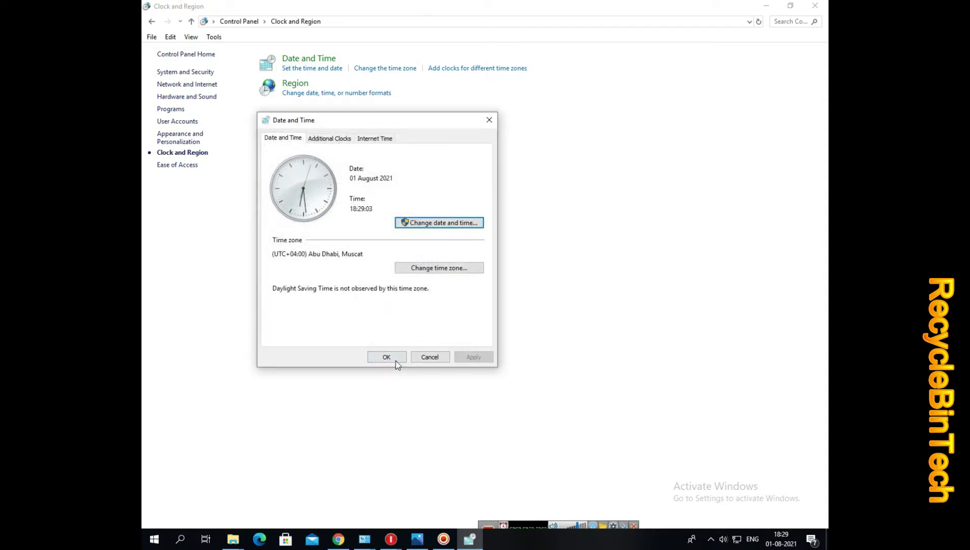
pyautogui.click(395, 359)
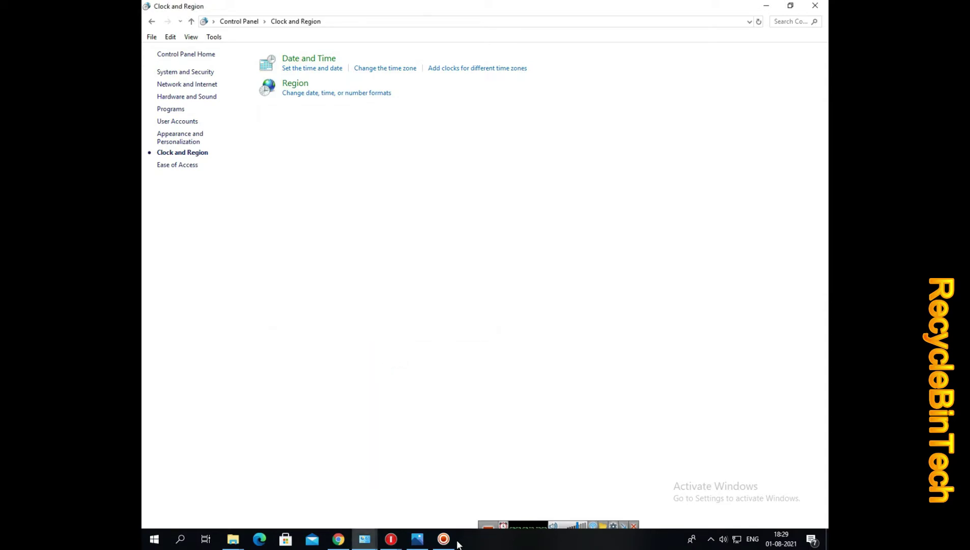
# Switch to the WIC Reset Utility key prompt, enter the trial reset key and confirm setting the Epson L3050's counters to 80%.
pyautogui.click(391, 538)
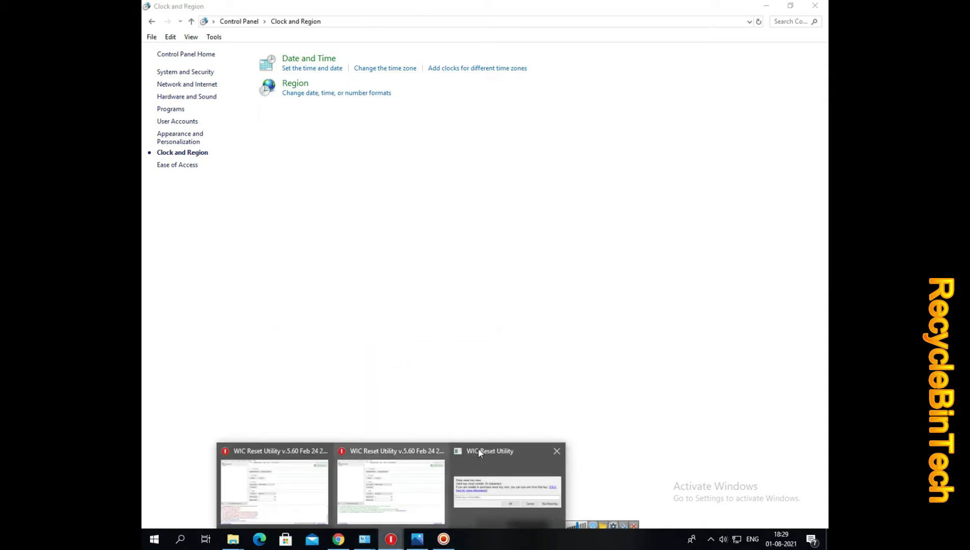
pyautogui.click(409, 461)
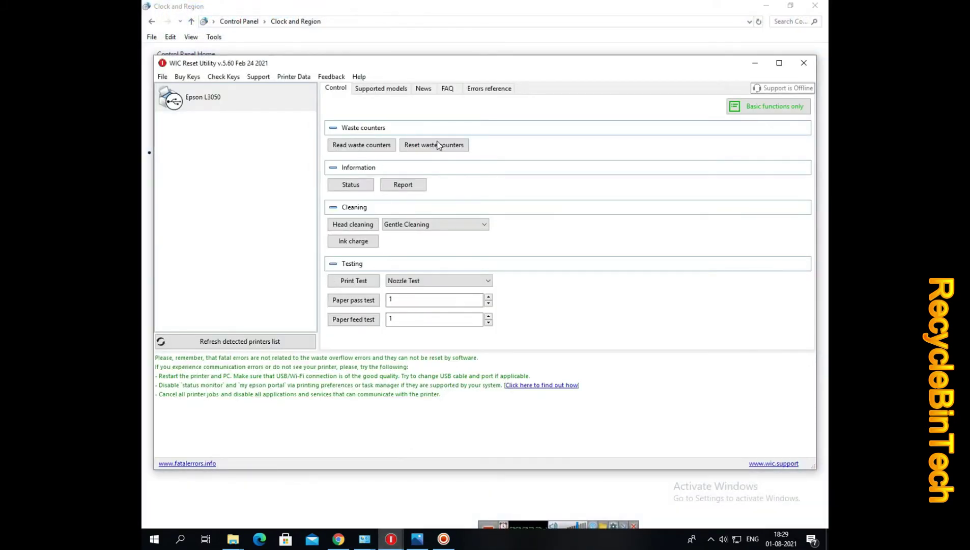
pyautogui.click(391, 539)
pyautogui.click(494, 504)
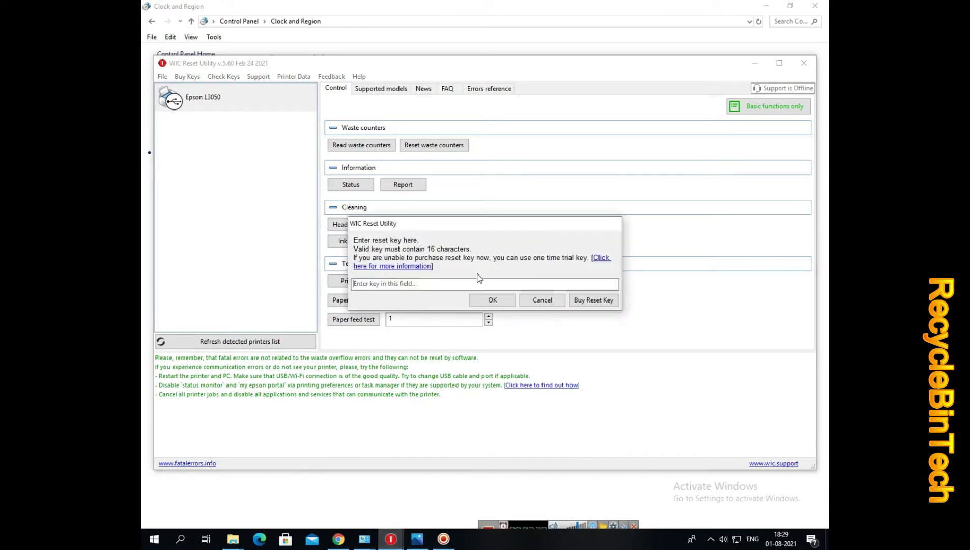
pyautogui.click(413, 283)
pyautogui.click(480, 300)
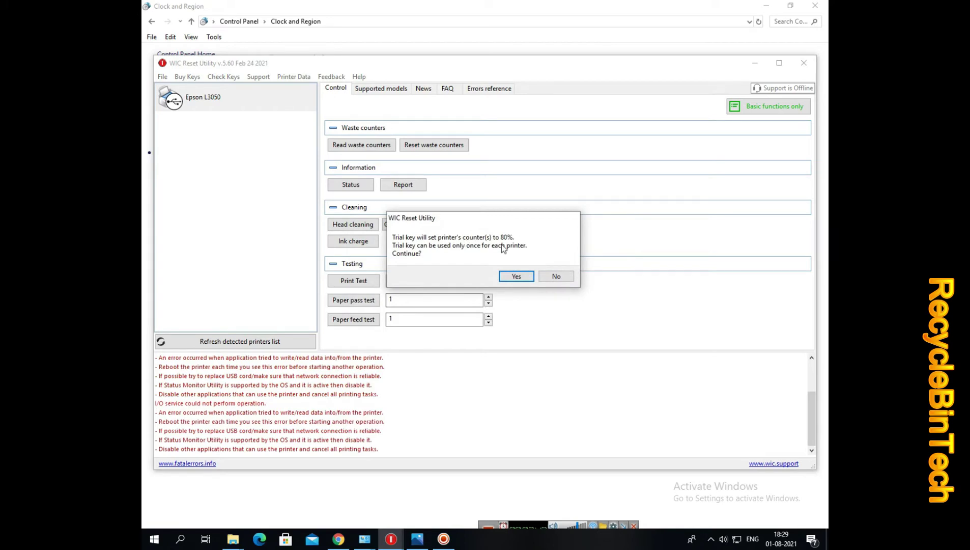
pyautogui.click(516, 277)
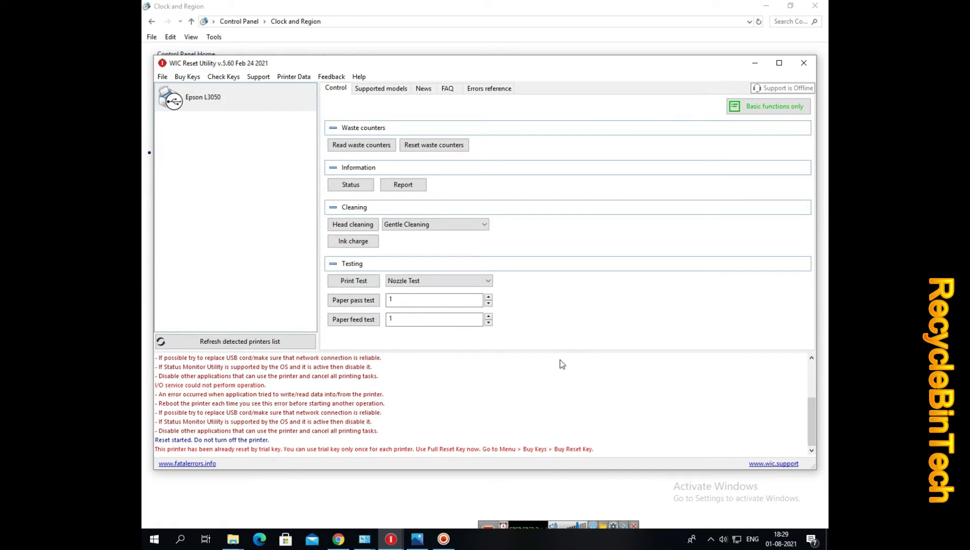
# Switch to the EPSON L3050 Series Printing Preferences, run Power Ink Flushing through to completion and close its dialog.
pyautogui.moveTo(518, 523); pyautogui.dragTo(525, 489)
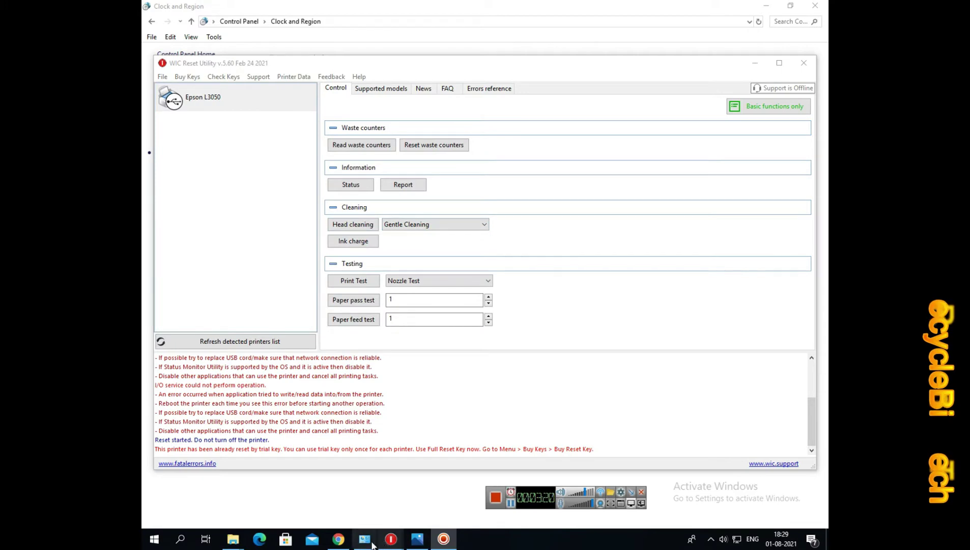
pyautogui.moveTo(364, 539)
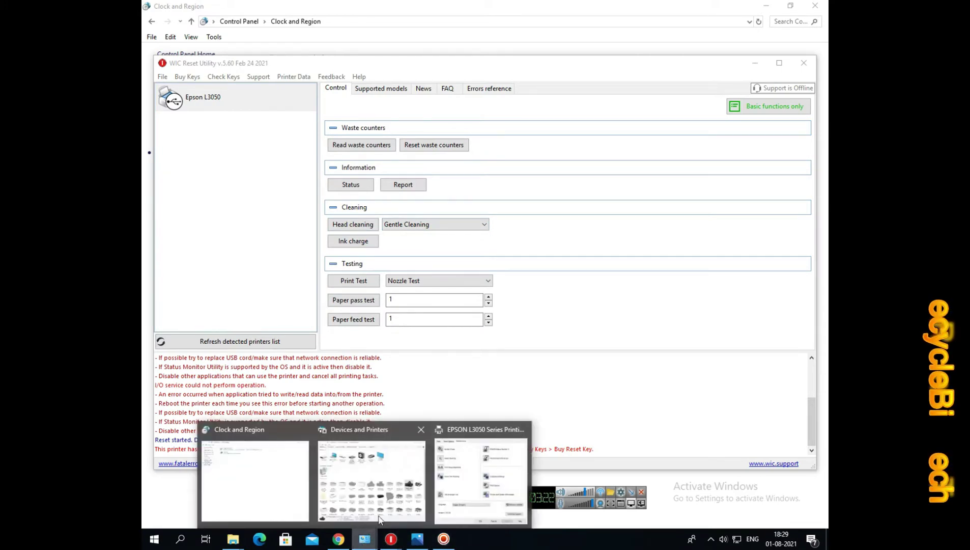
pyautogui.click(480, 485)
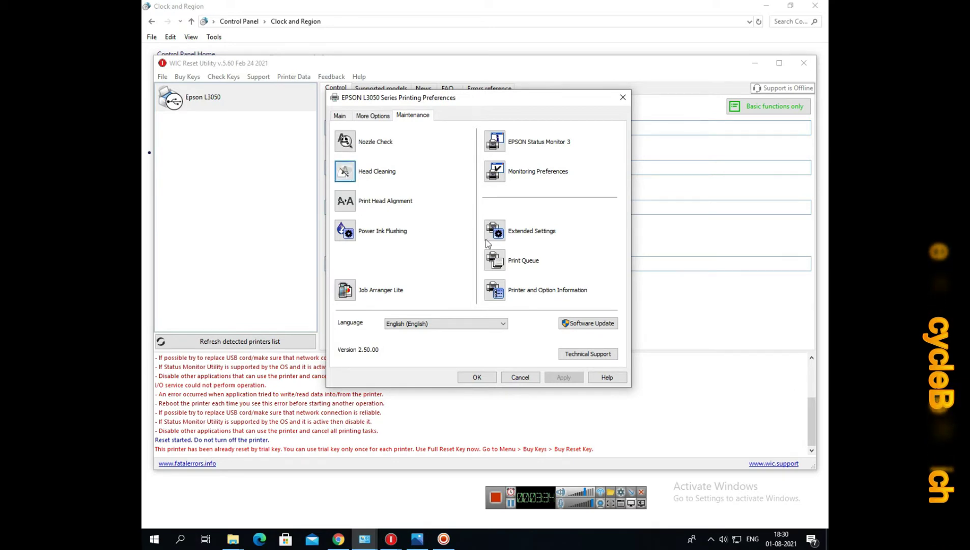
pyautogui.click(339, 233)
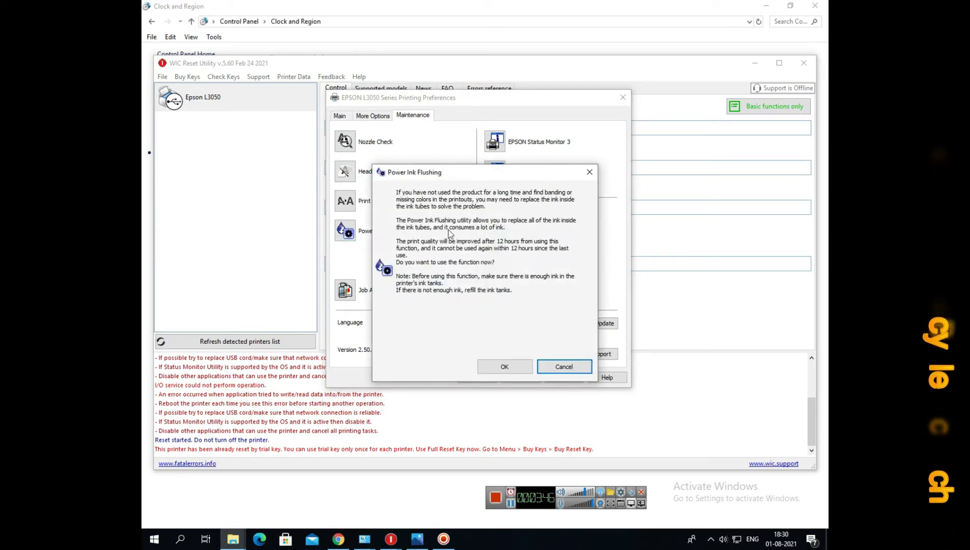
pyautogui.click(503, 371)
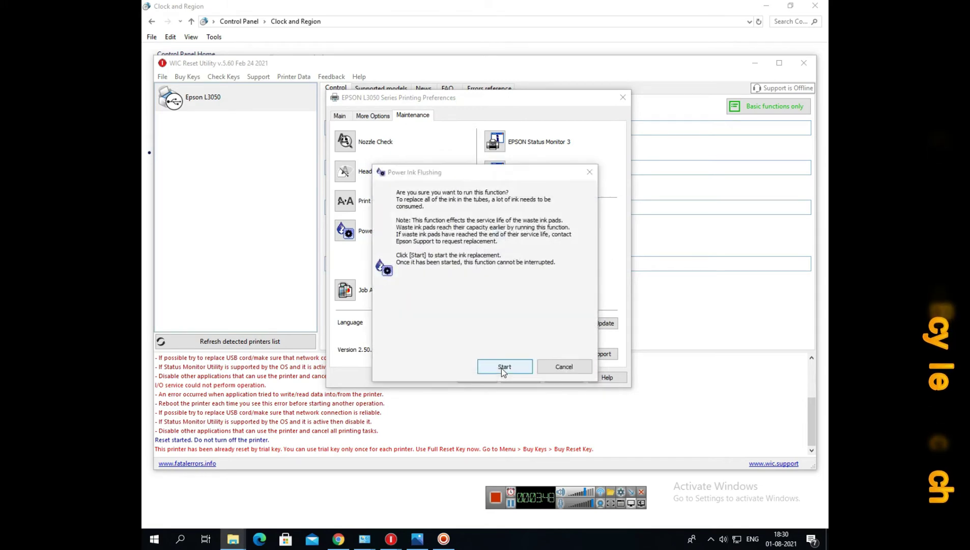
pyautogui.click(497, 368)
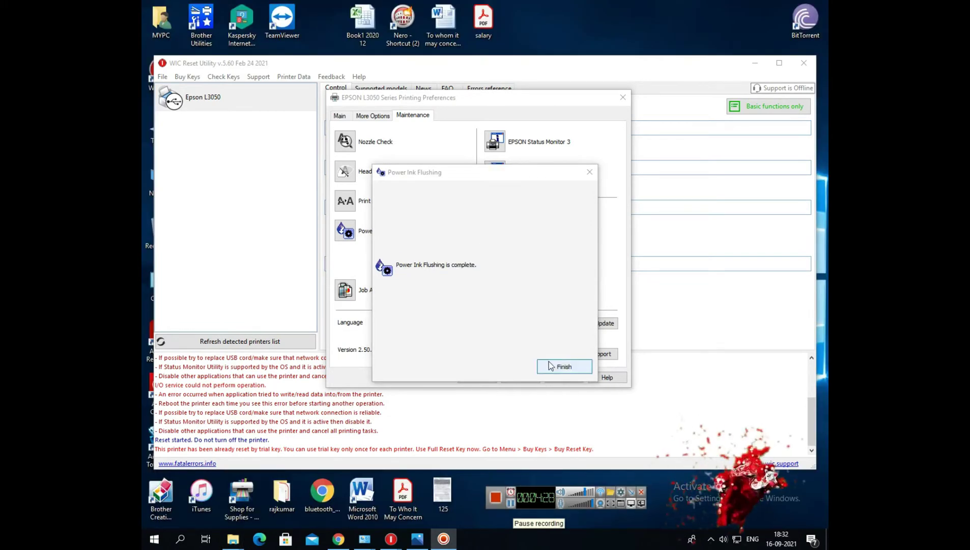
pyautogui.click(563, 368)
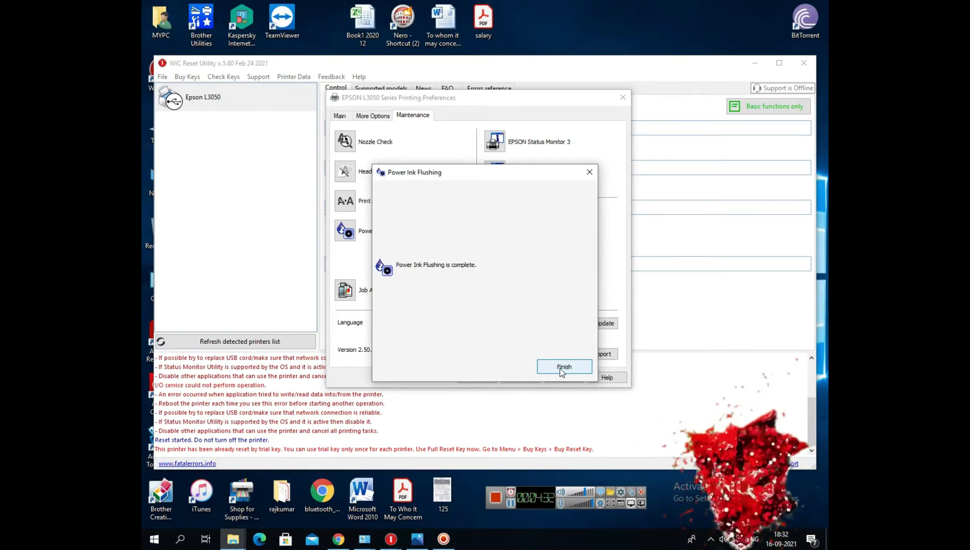
pyautogui.click(565, 367)
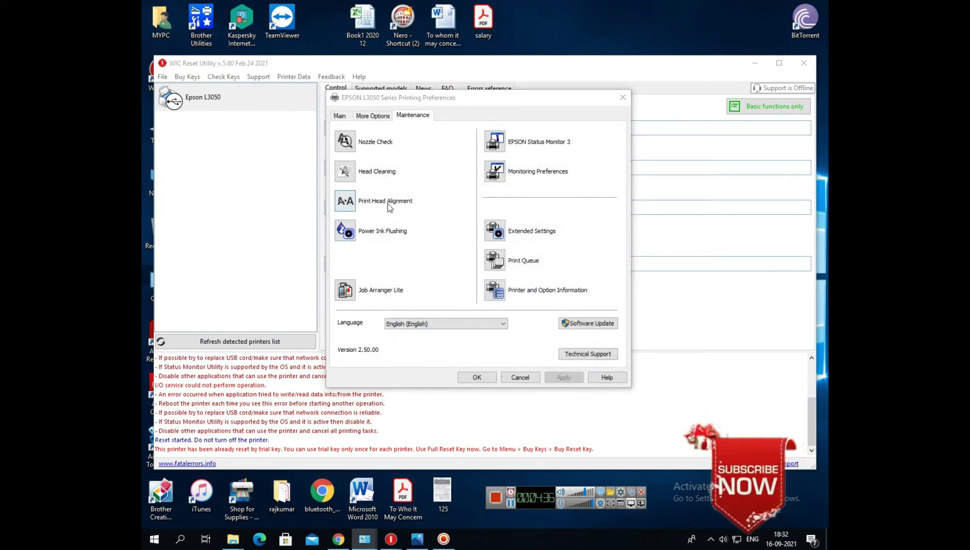
# Run a Head Cleaning cycle on the printer and finish without printing a nozzle check pattern.
pyautogui.click(345, 173)
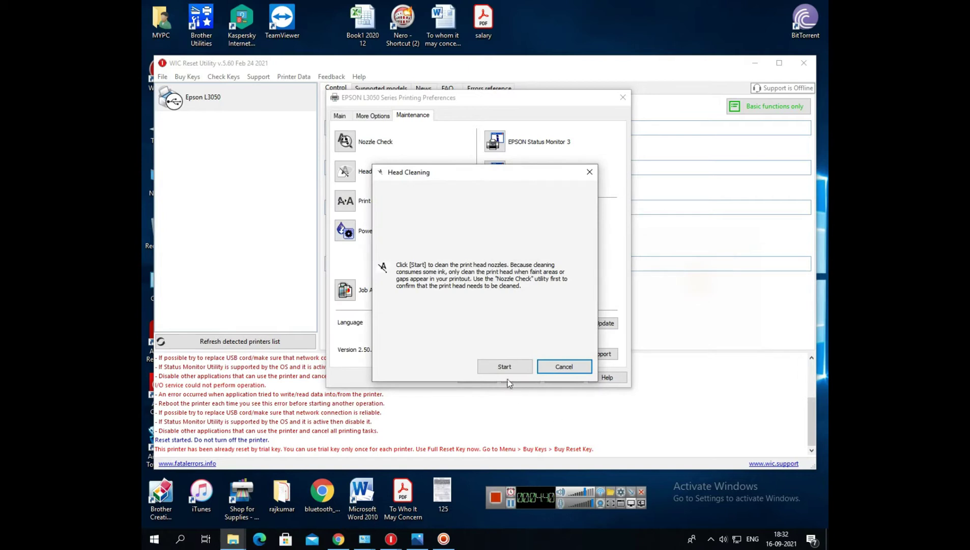
pyautogui.click(504, 366)
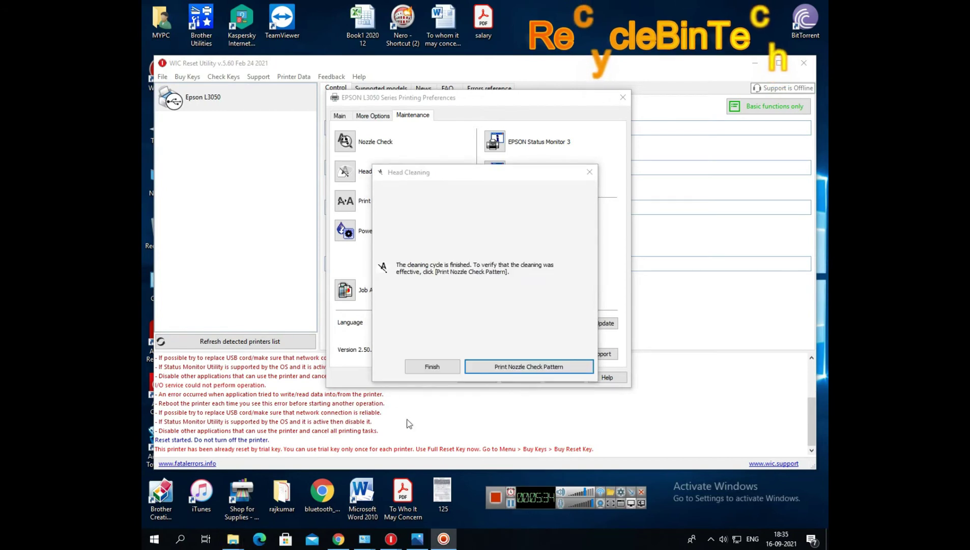
pyautogui.click(440, 363)
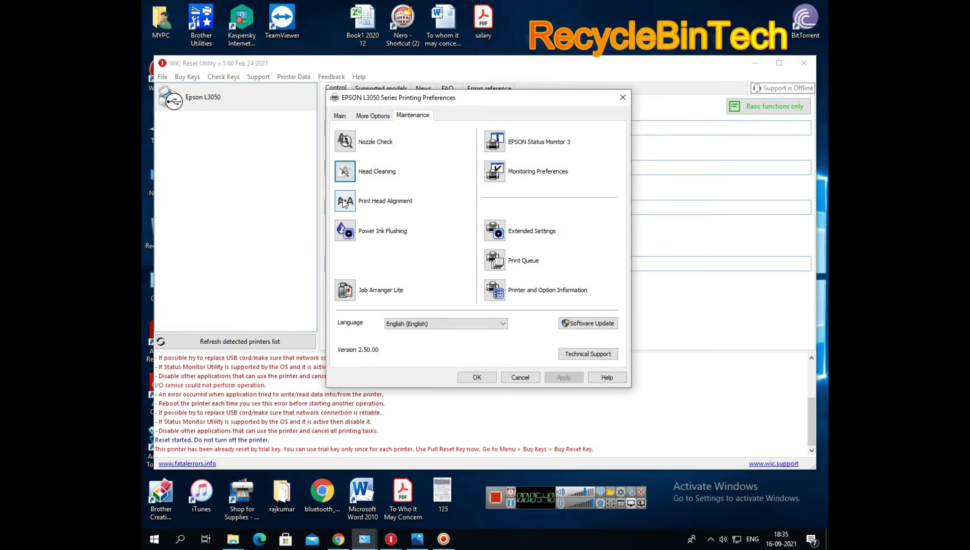
# Print a nozzle check pattern and try to start head cleaning from the Nozzle Check dialog.
pyautogui.click(345, 145)
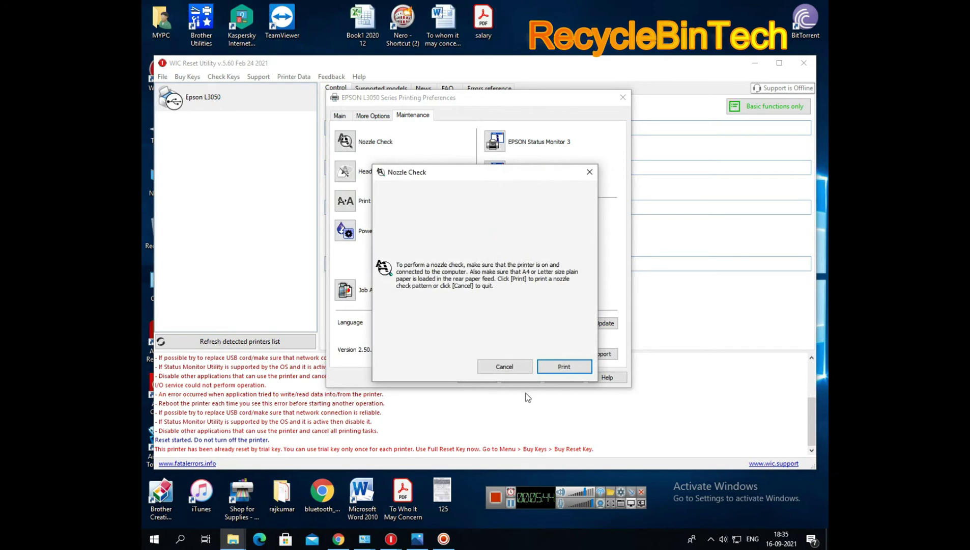
pyautogui.click(563, 369)
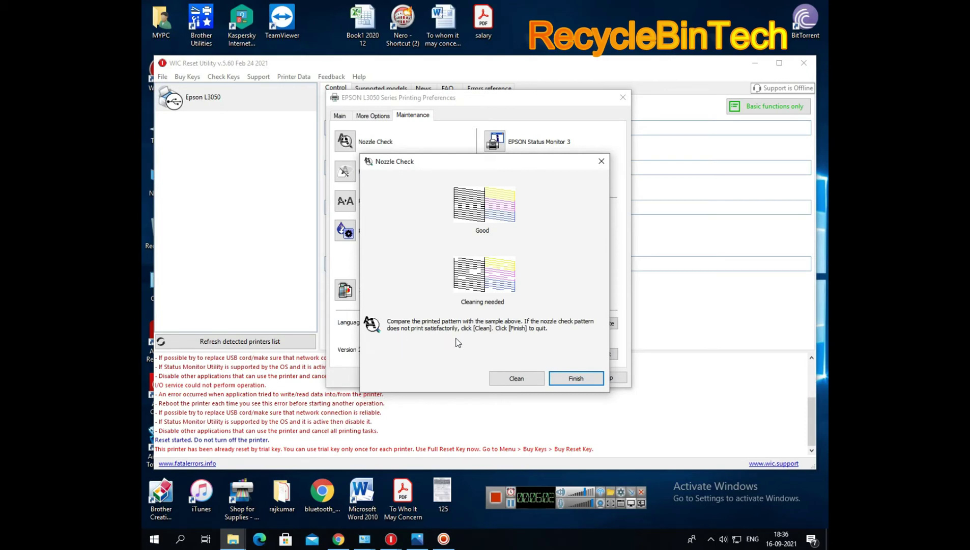
pyautogui.click(525, 379)
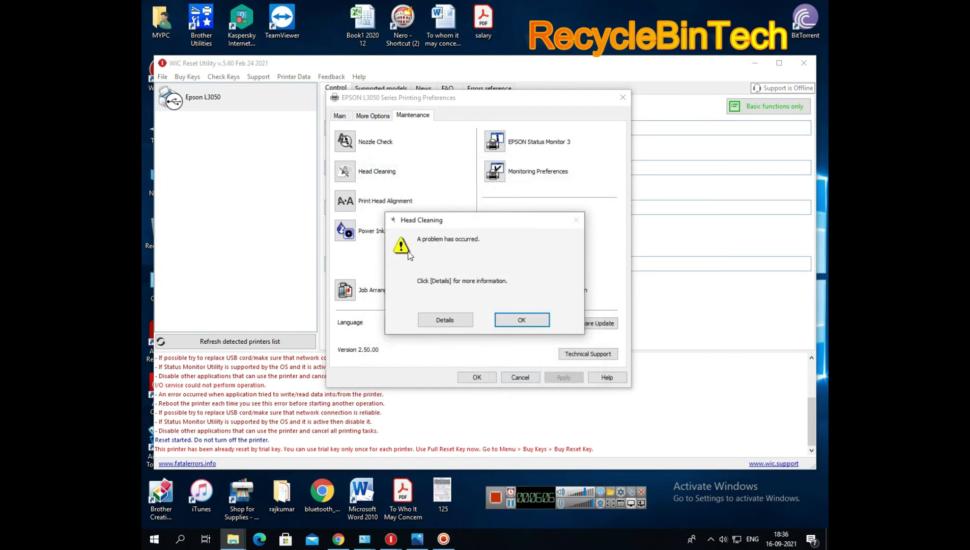
# View the details of the head cleaning problem in EPSON Status Monitor 3 and dismiss the message.
pyautogui.click(445, 320)
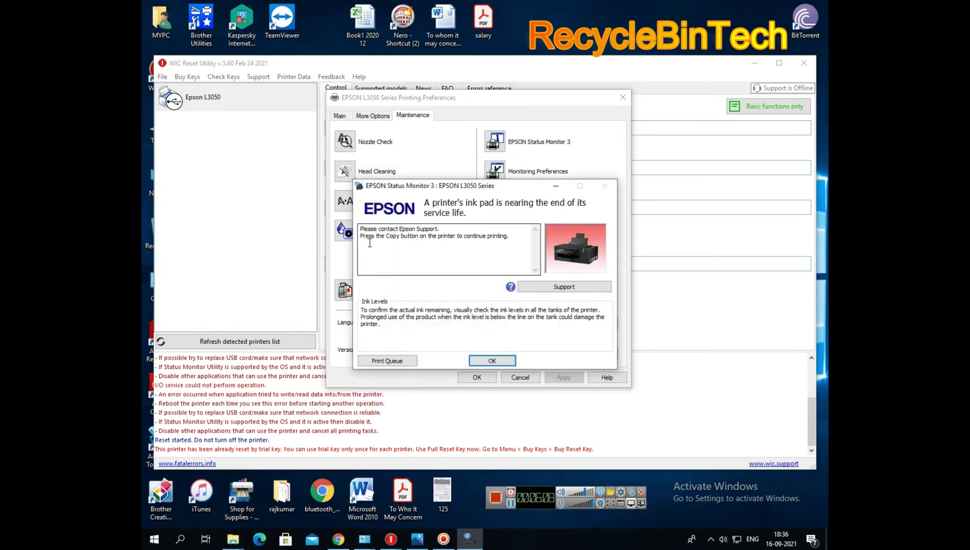
pyautogui.moveTo(362, 229); pyautogui.dragTo(523, 245)
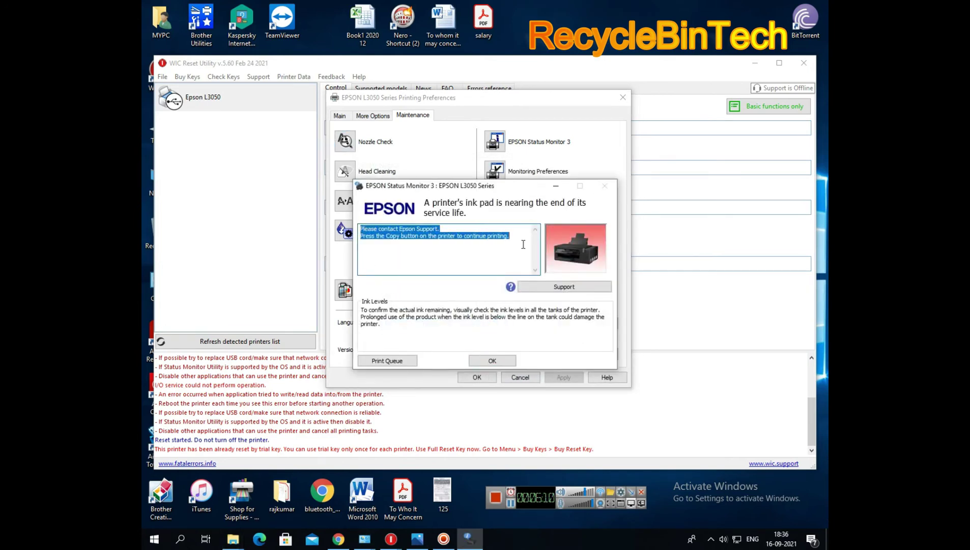
pyautogui.click(505, 362)
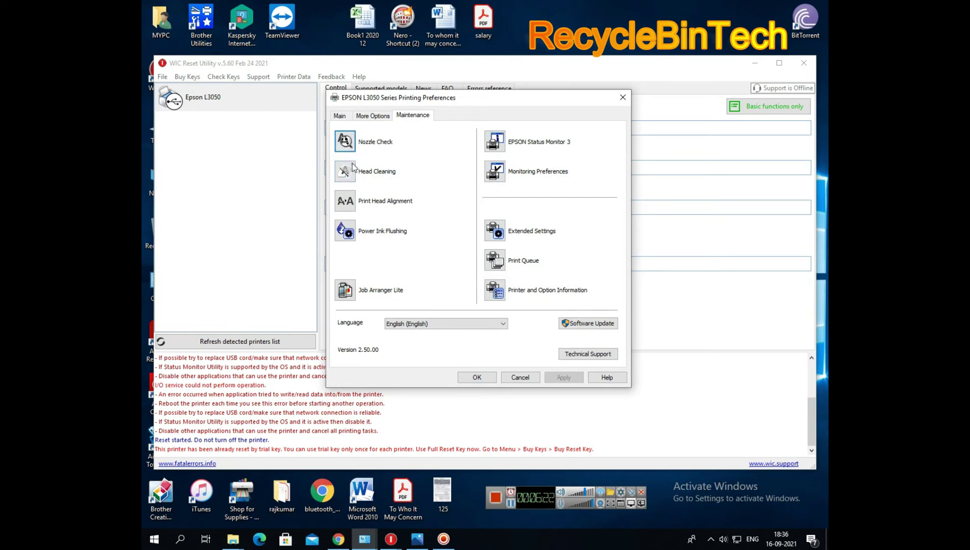
# Try to run Print Head Alignment and dismiss the problem message.
pyautogui.click(344, 202)
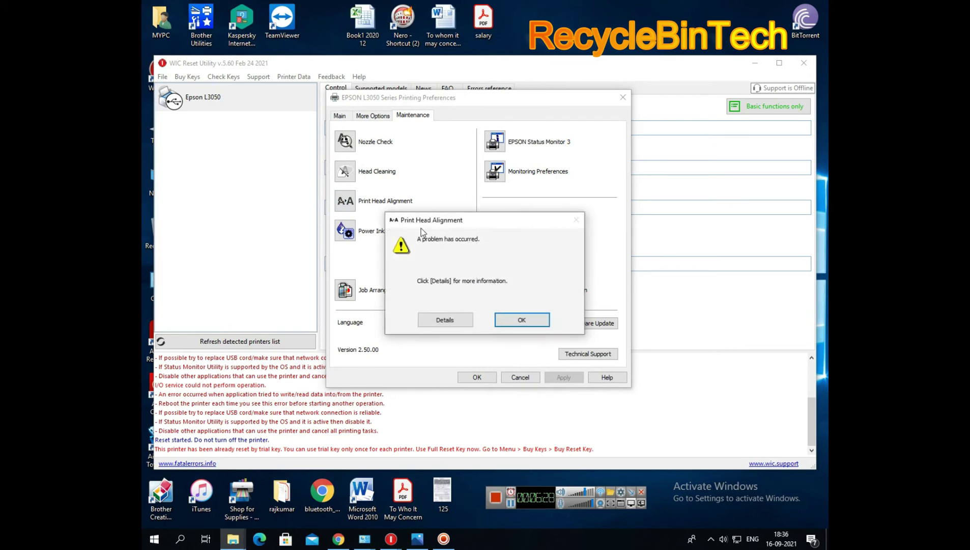
pyautogui.click(521, 319)
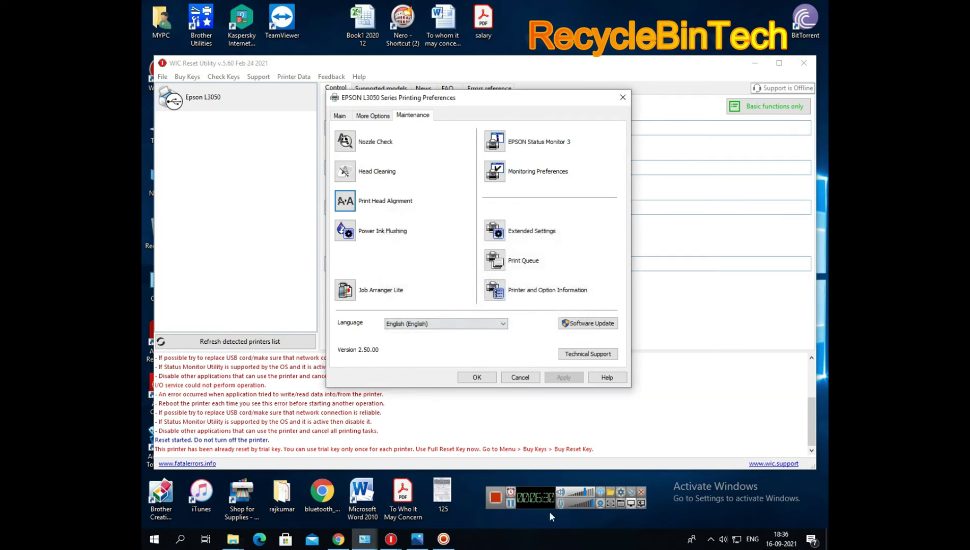
pyautogui.click(511, 503)
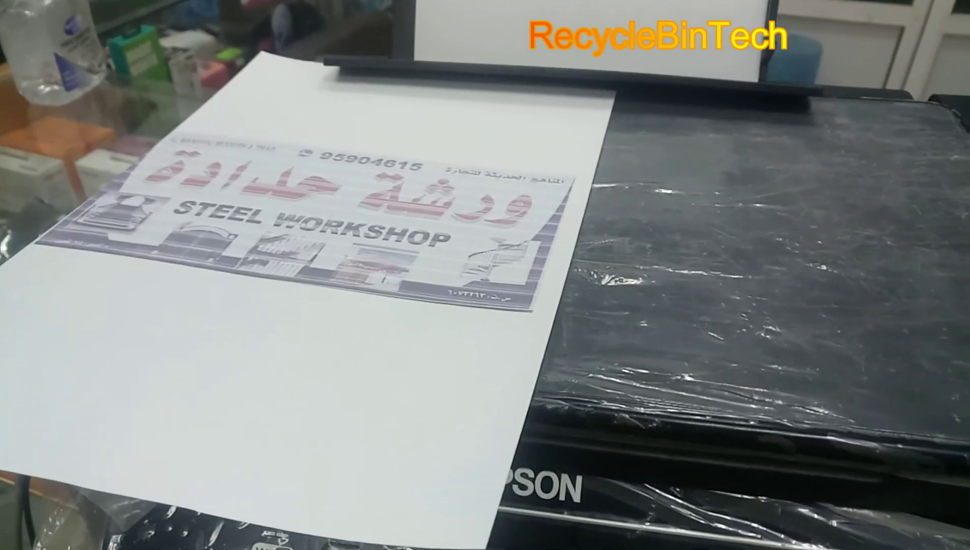